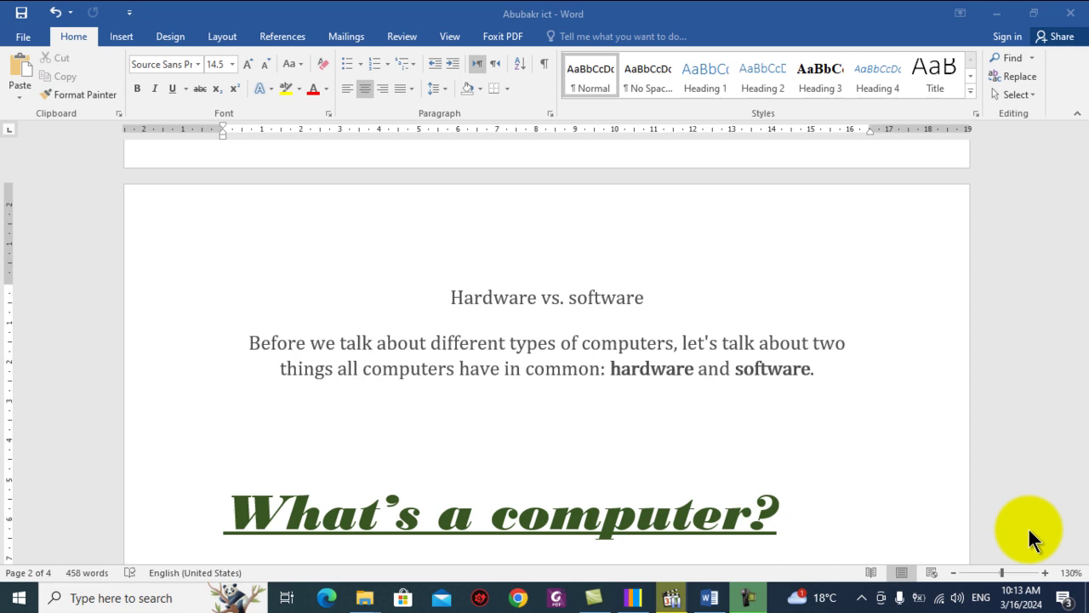
Look through the document and return the insertion point to its very beginning, before the heading "Hardware vs. software"
{"action": "left_click", "coordinate": [586, 384]}
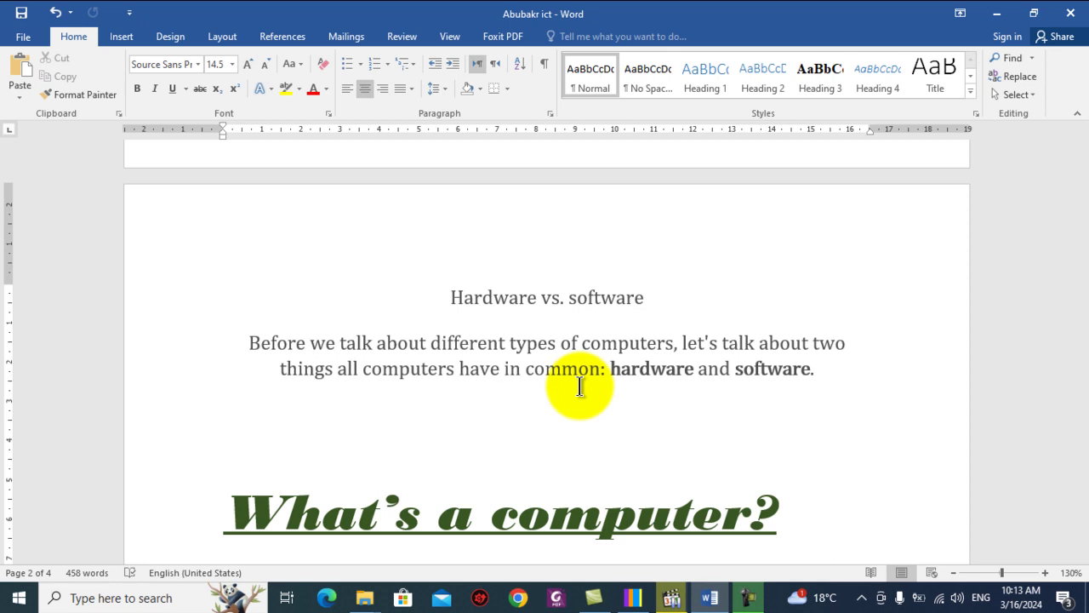
{"action": "scroll", "coordinate": [579, 386], "scroll_direction": "down", "scroll_amount": 12}
{"action": "scroll", "coordinate": [580, 386], "scroll_direction": "up", "scroll_amount": 10}
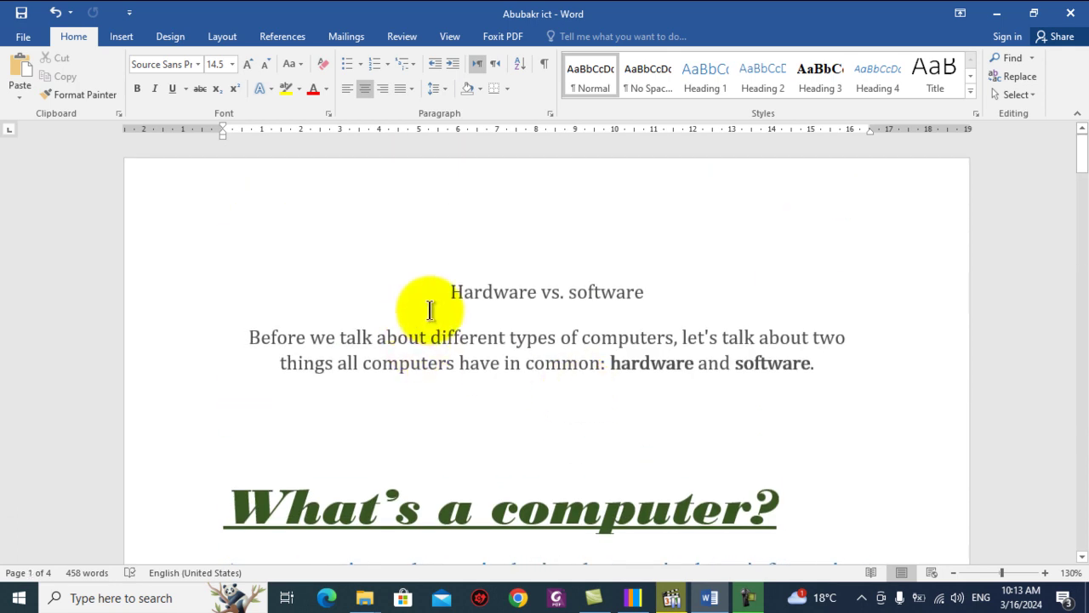
{"action": "scroll", "coordinate": [429, 309], "scroll_direction": "down", "scroll_amount": 5}
{"action": "left_click", "coordinate": [440, 357]}
{"action": "key", "text": "ctrl+Home"}
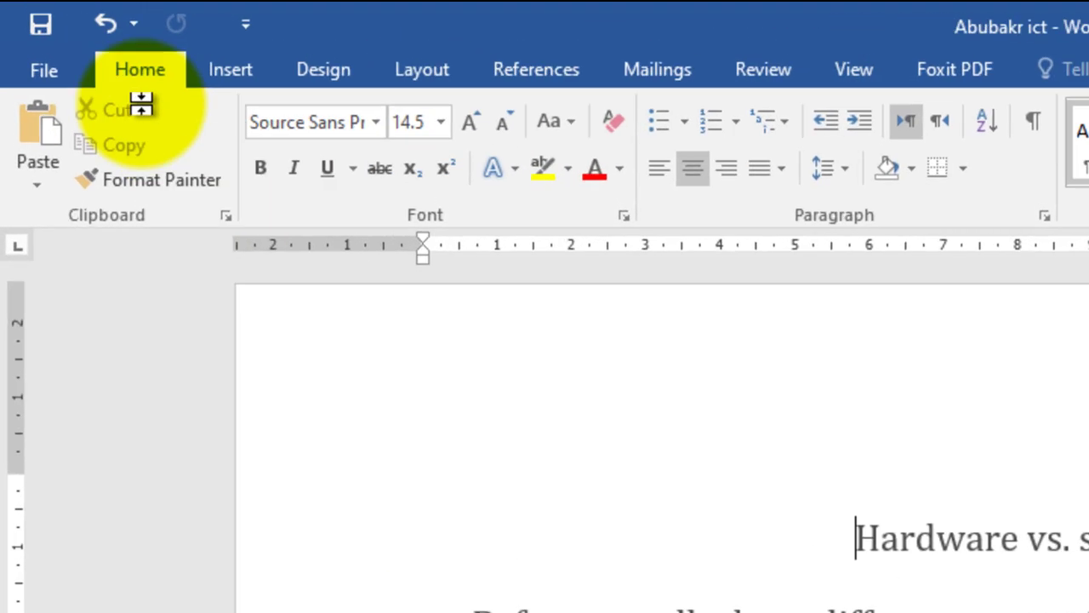
{"action": "left_click", "coordinate": [125, 74]}
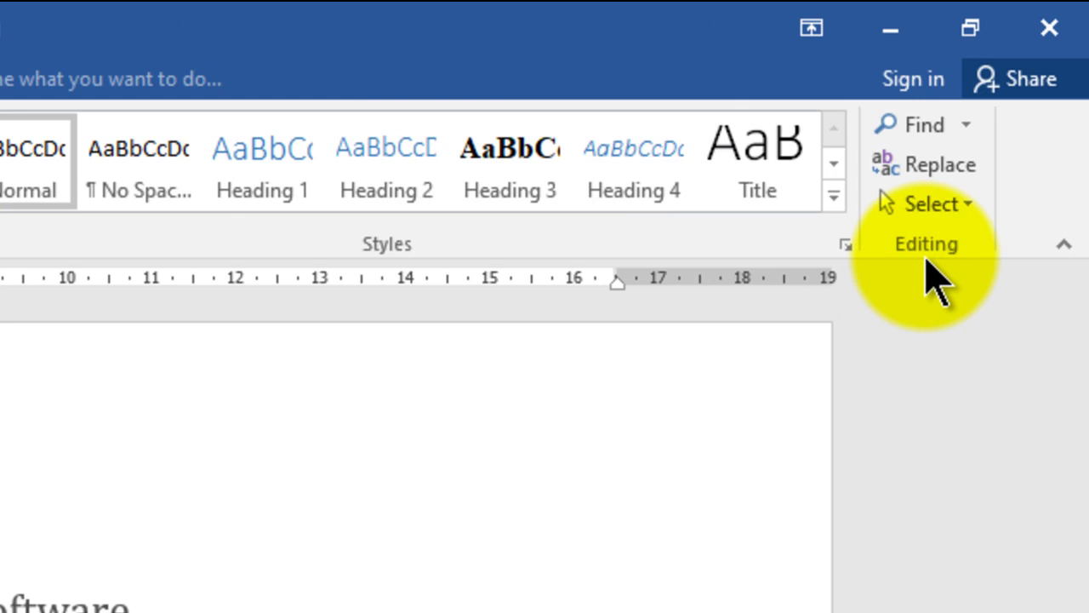
{"action": "left_click", "coordinate": [944, 164]}
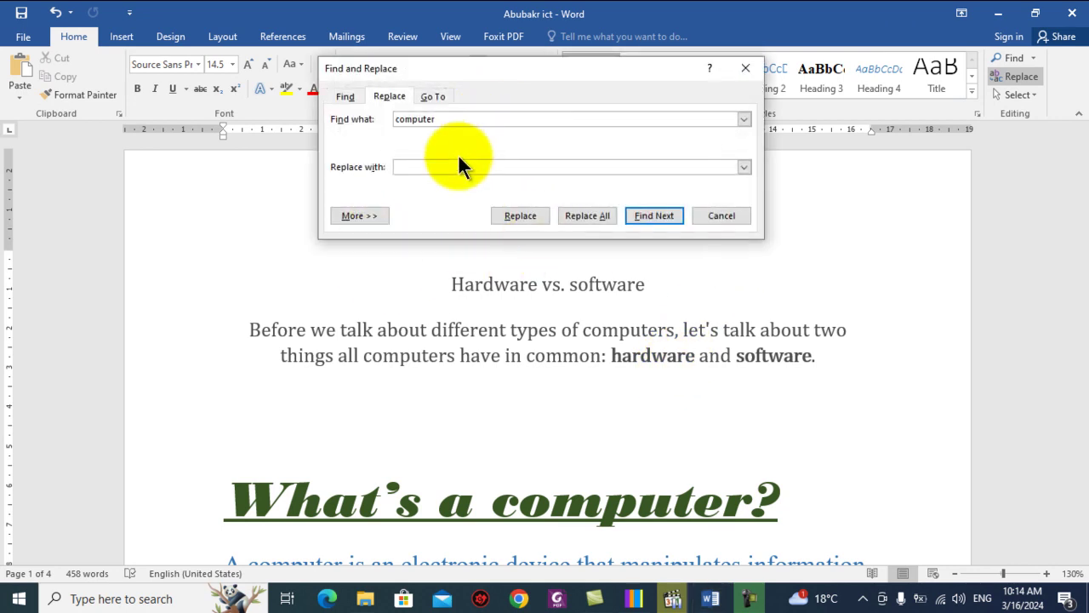
{"action": "left_click", "coordinate": [351, 125]}
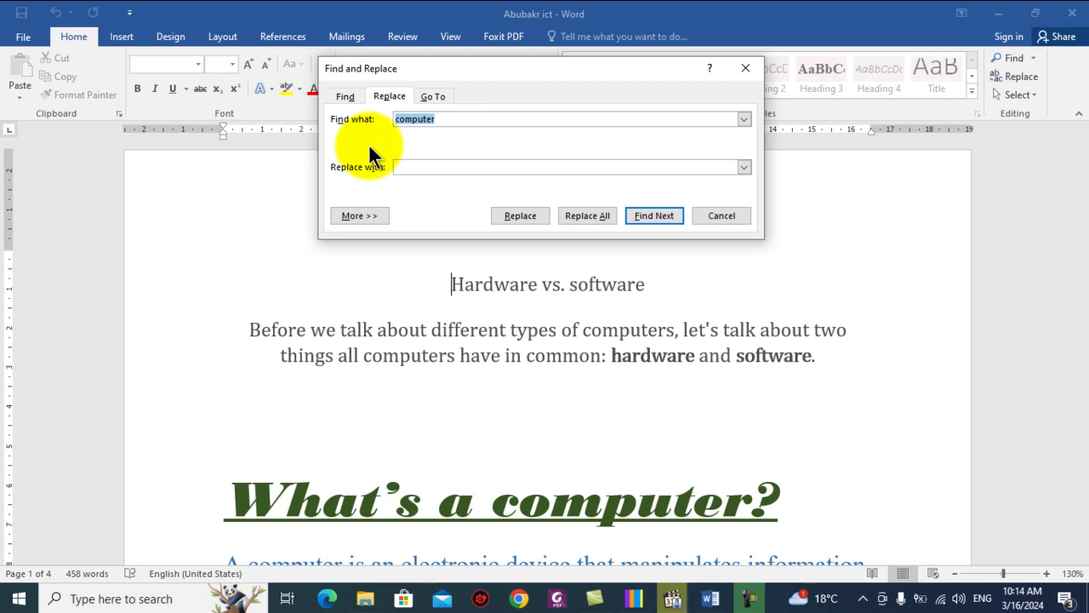
{"action": "left_click", "coordinate": [710, 217]}
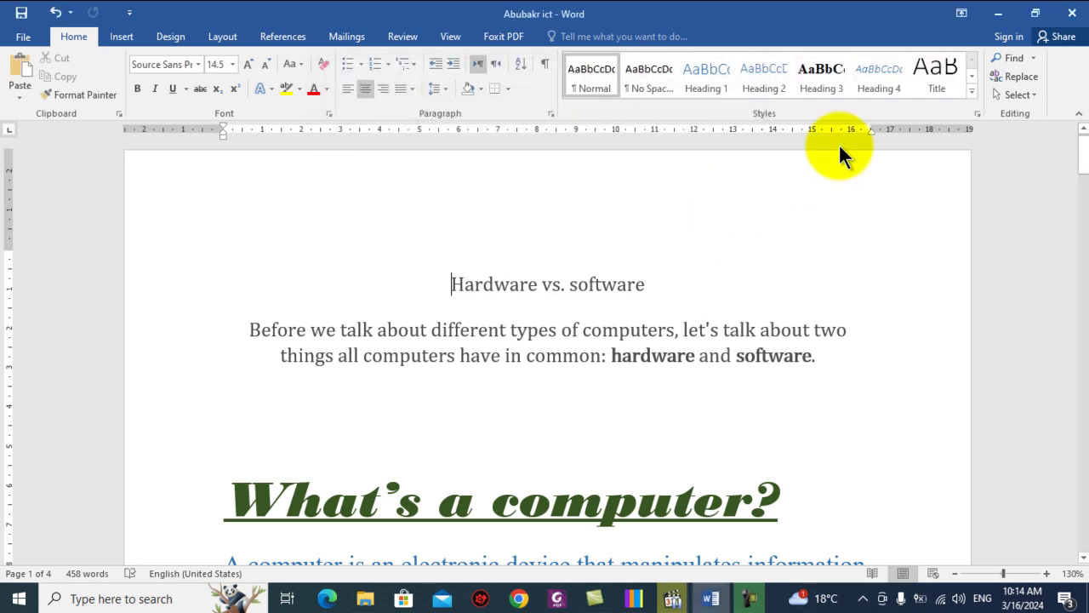
Replace every occurrence of "computer" in the document with "PC" using Find and Replace, and close the dialog
{"action": "key", "text": "ctrl+h"}
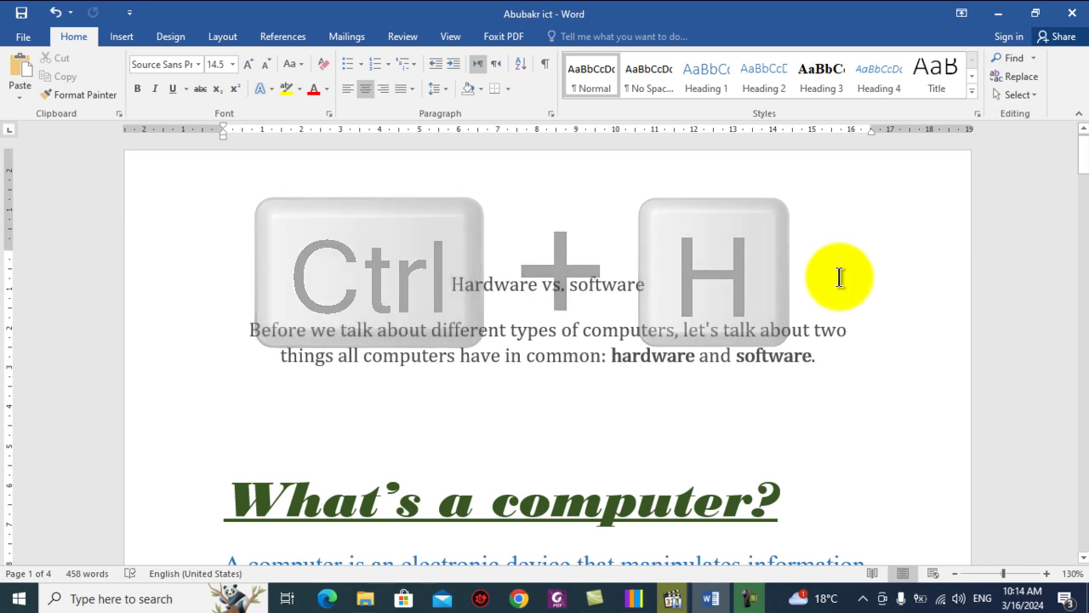
{"action": "key", "text": "ctrl+h"}
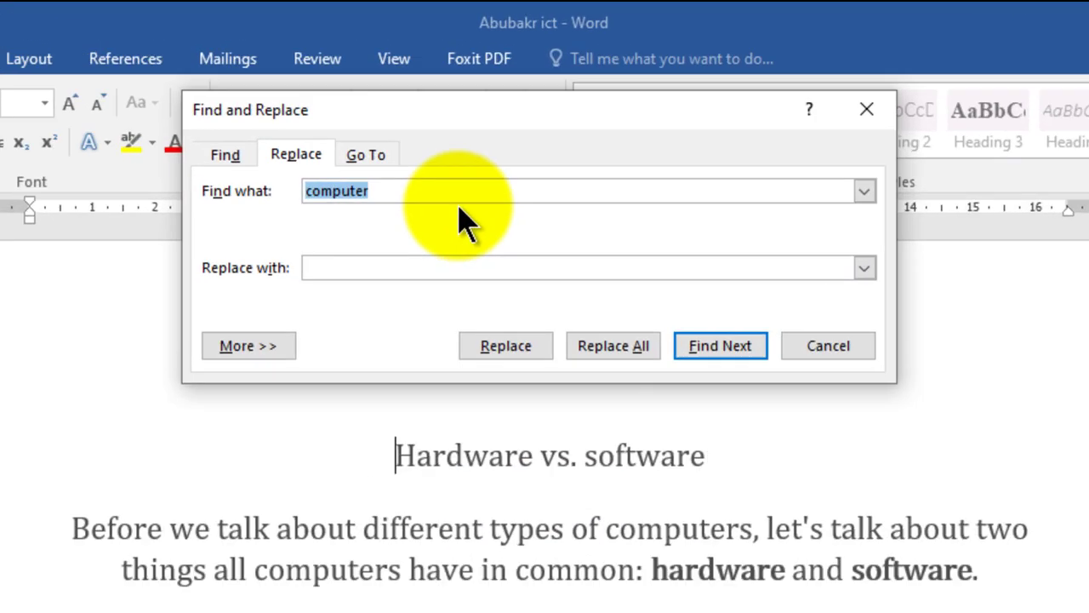
{"action": "left_click", "coordinate": [476, 119]}
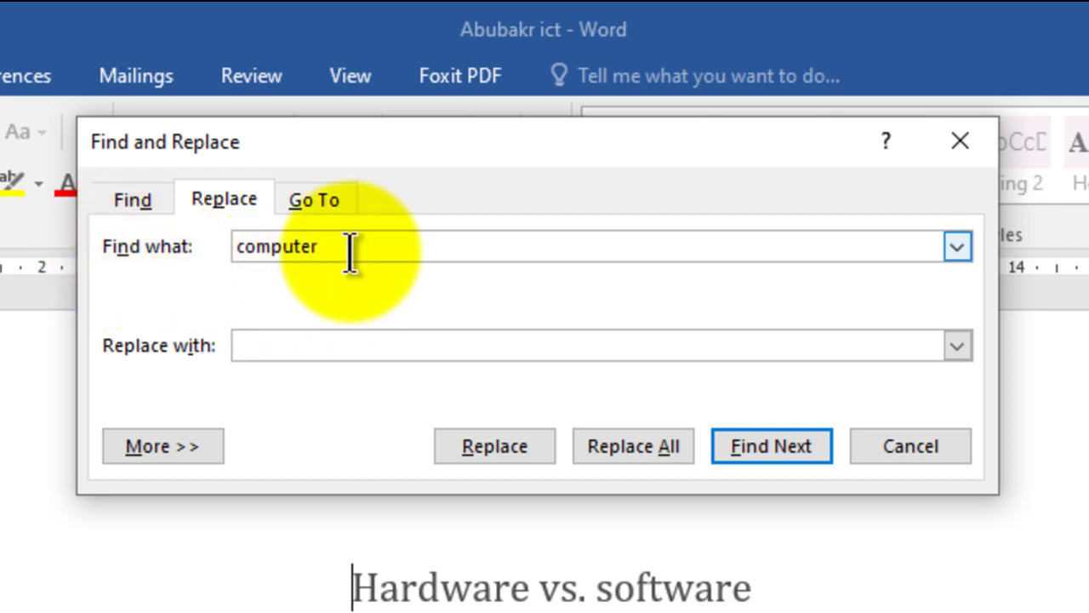
{"action": "left_click_drag", "start_coordinate": [347, 246], "coordinate": [214, 270]}
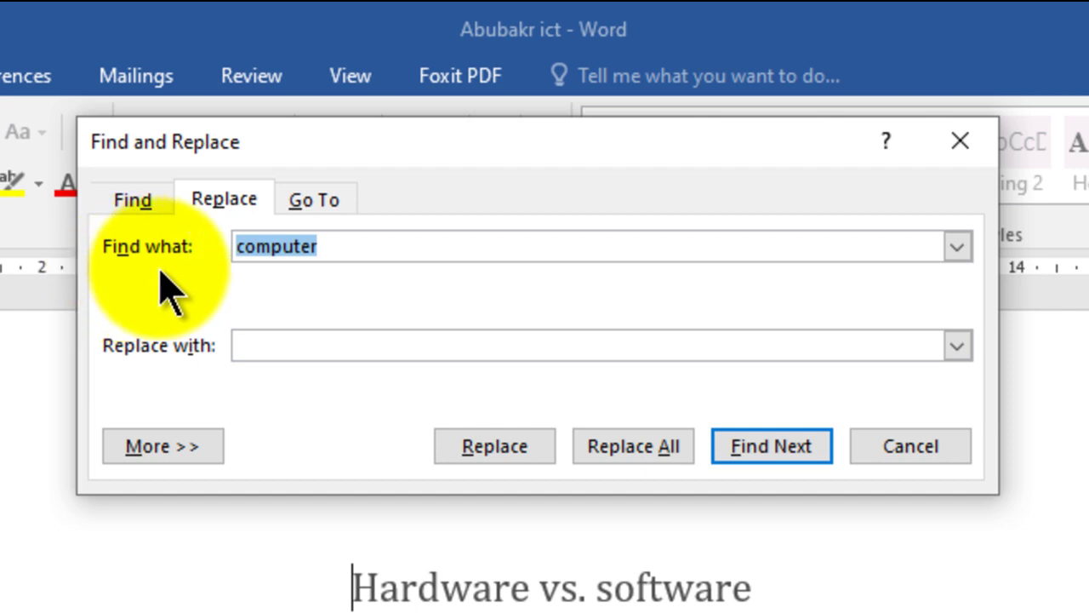
{"action": "left_click", "coordinate": [320, 246]}
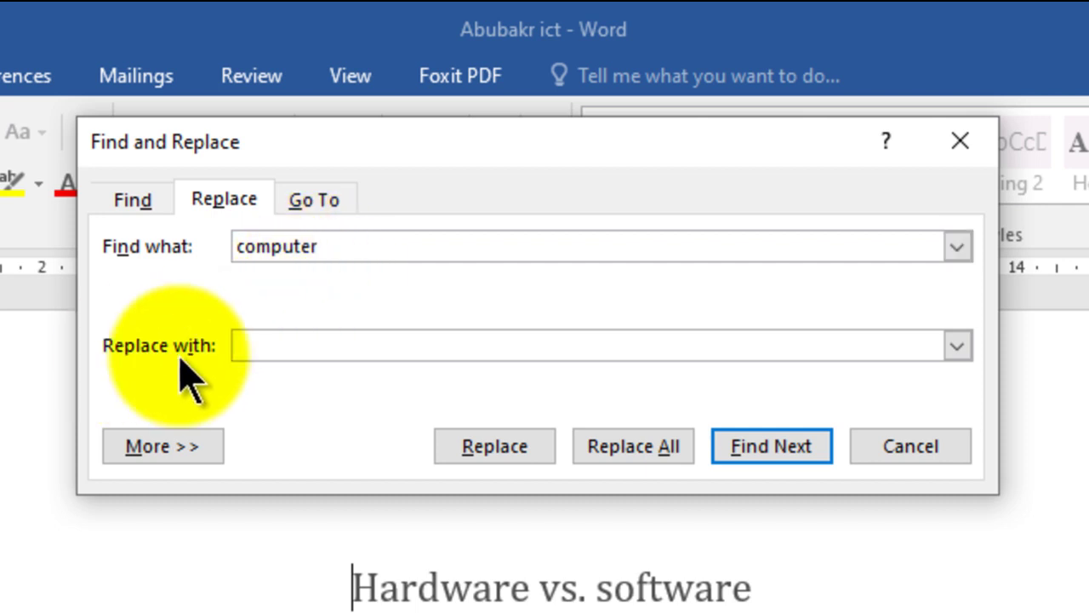
{"action": "left_click", "coordinate": [243, 345]}
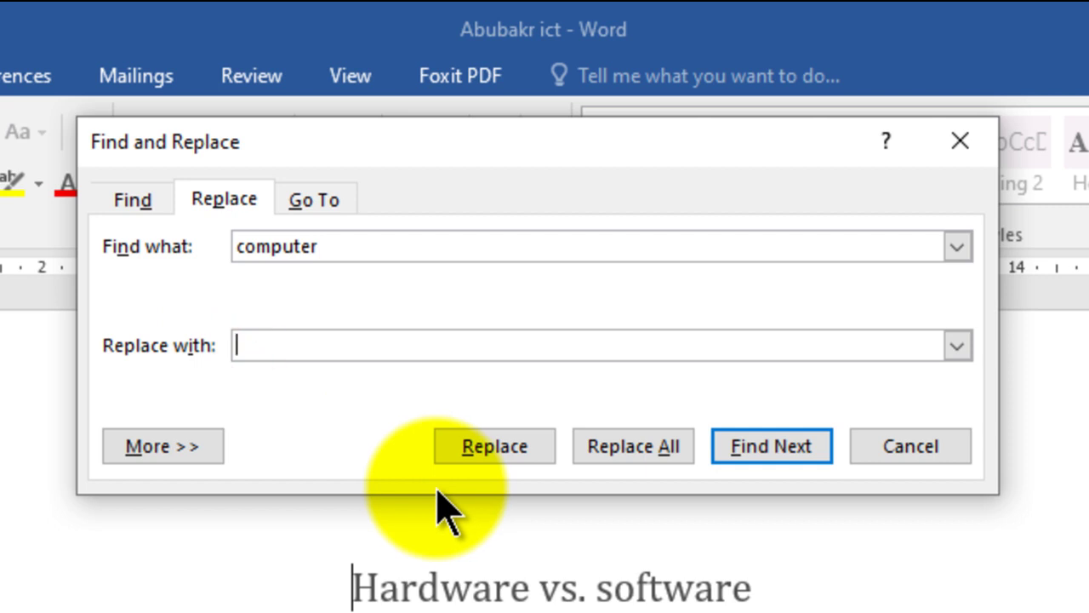
{"action": "type", "text": "PC"}
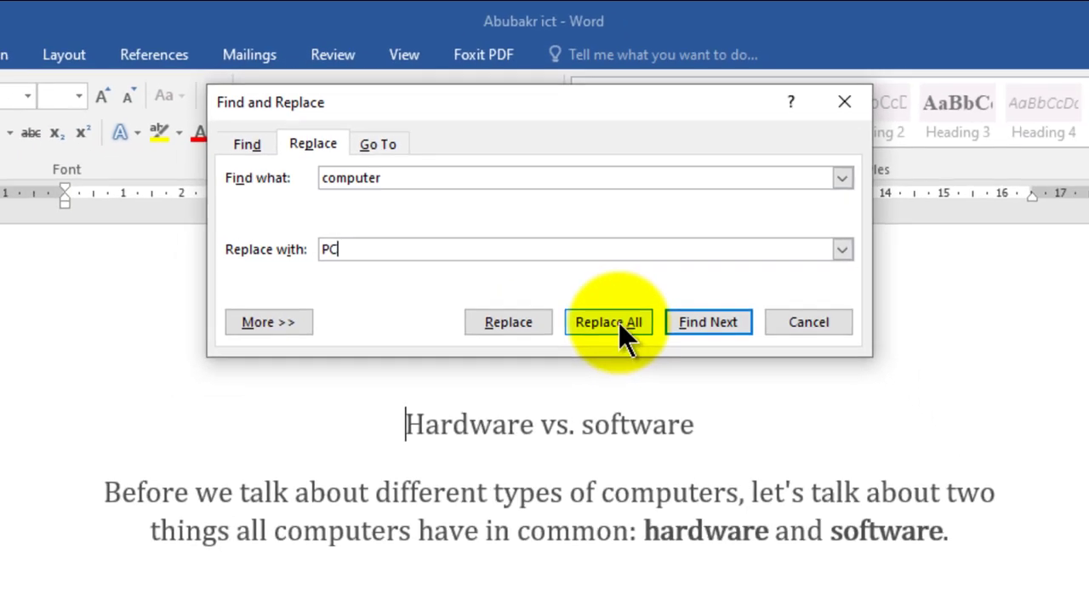
{"action": "left_click", "coordinate": [644, 447]}
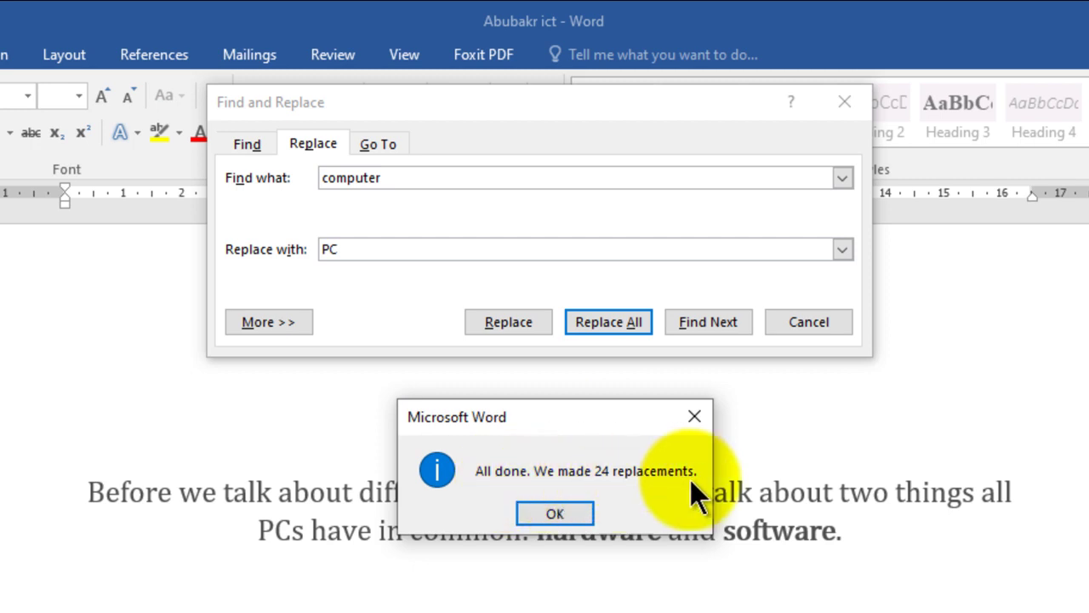
{"action": "left_click", "coordinate": [558, 513]}
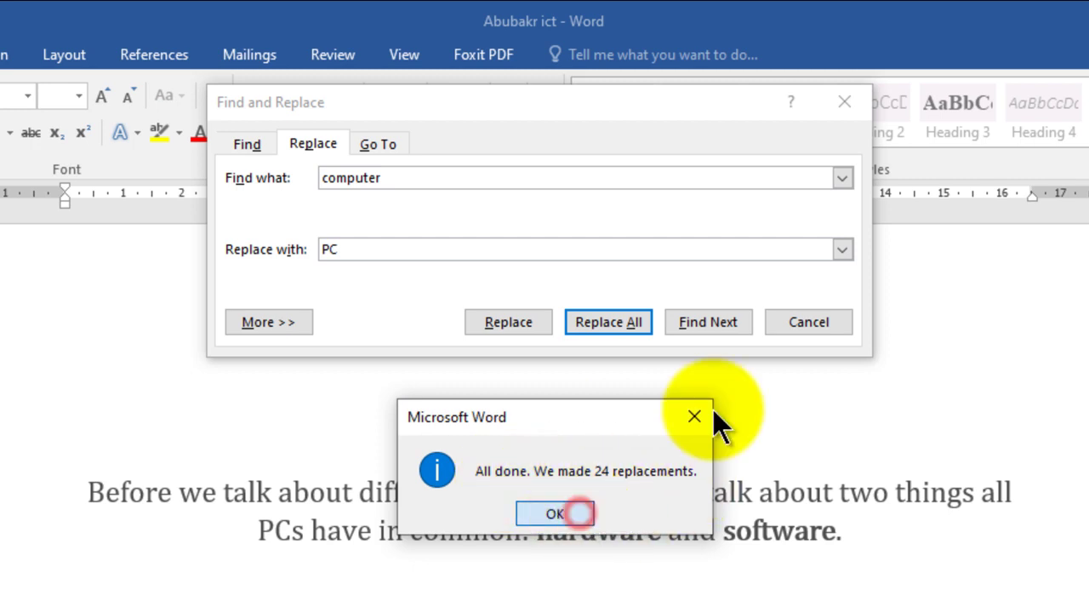
{"action": "left_click", "coordinate": [747, 327]}
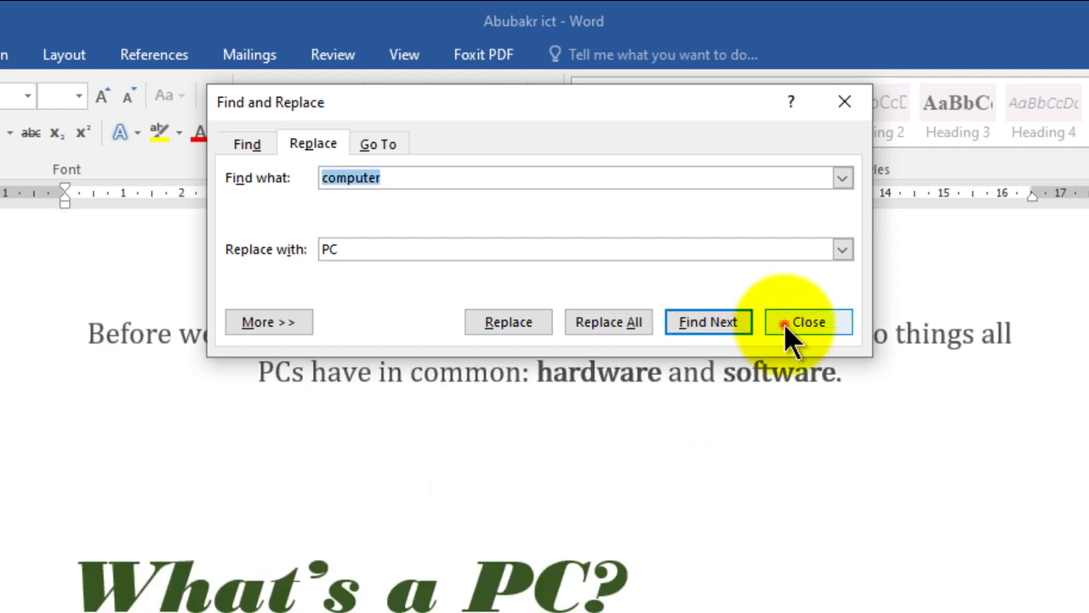
{"action": "left_click", "coordinate": [791, 322]}
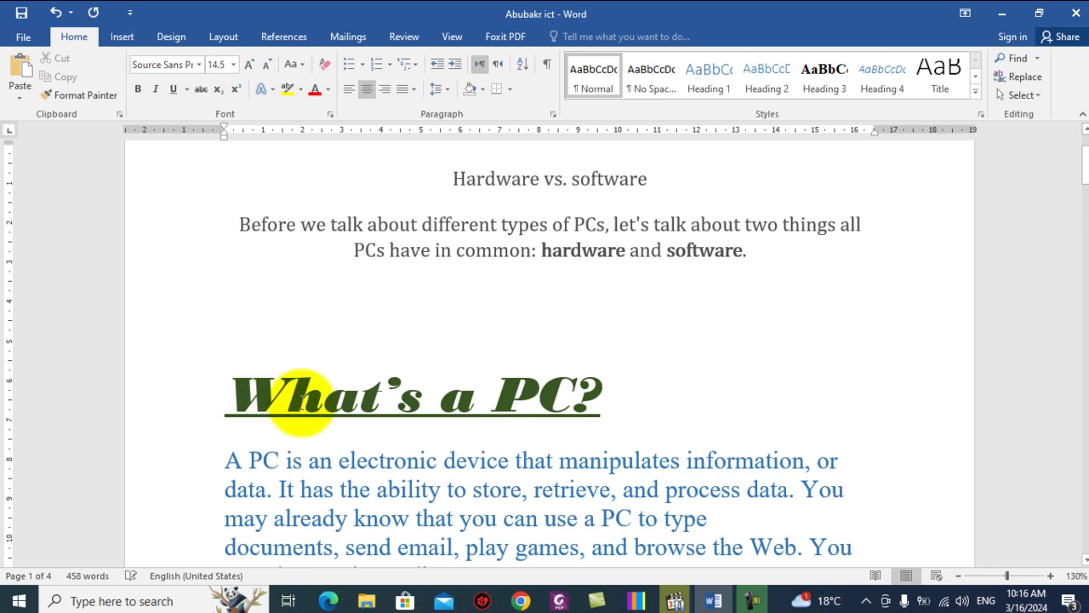
{"action": "left_click_drag", "start_coordinate": [493, 393], "coordinate": [544, 402]}
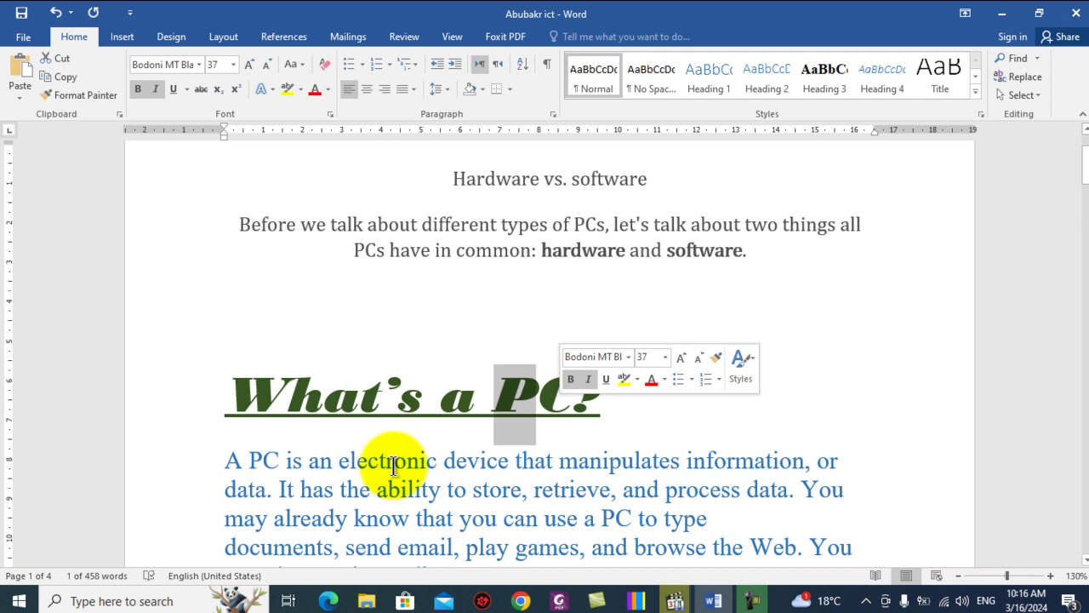
{"action": "scroll", "coordinate": [394, 465], "scroll_direction": "down", "scroll_amount": 5}
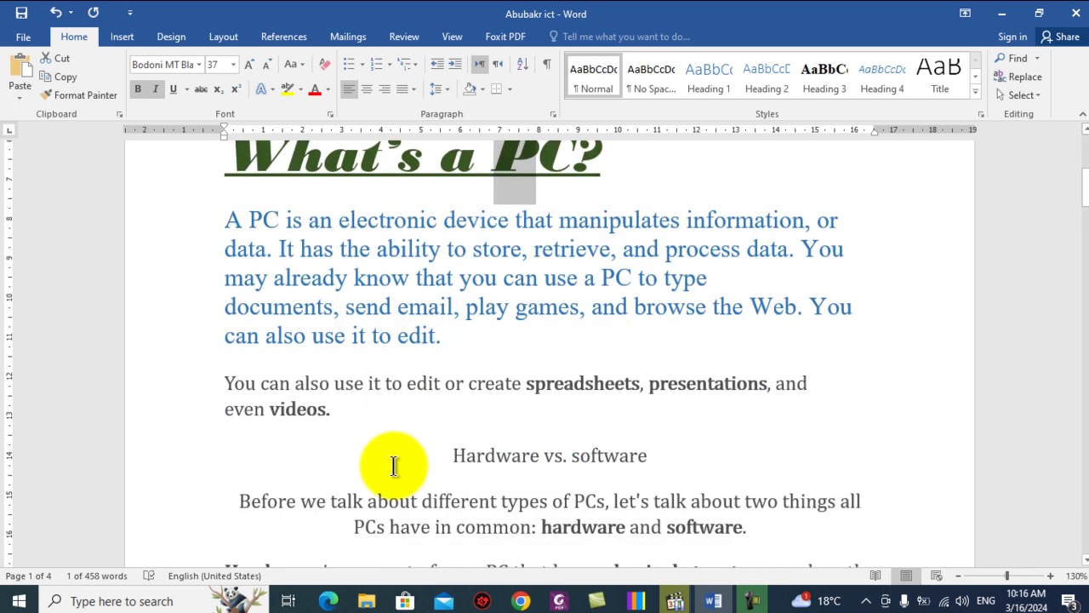
{"action": "scroll", "coordinate": [394, 466], "scroll_direction": "up", "scroll_amount": 6}
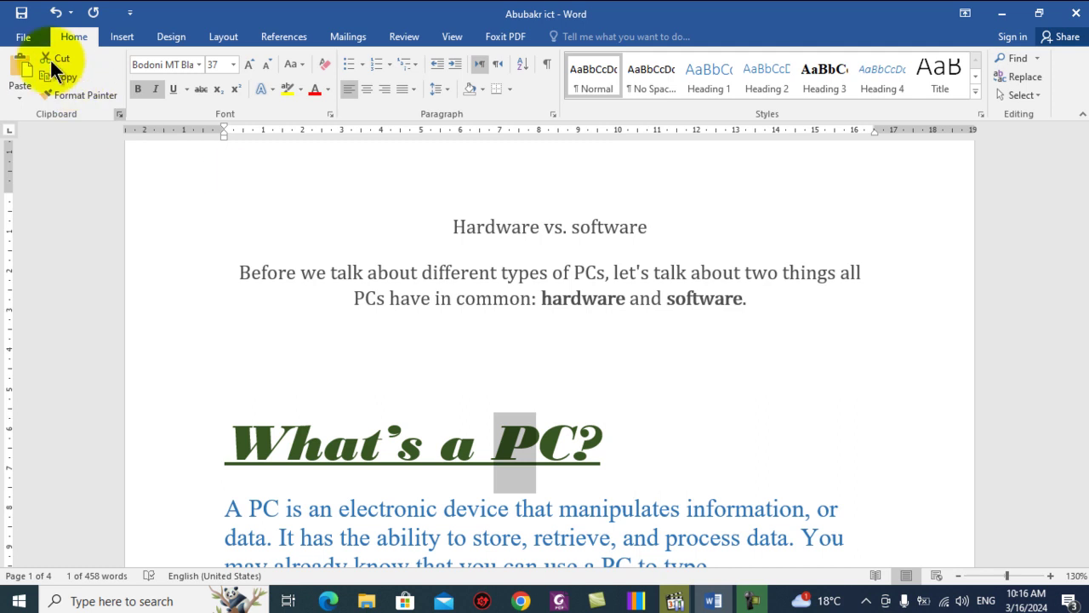
Save the document under its existing file name
{"action": "left_click", "coordinate": [30, 38]}
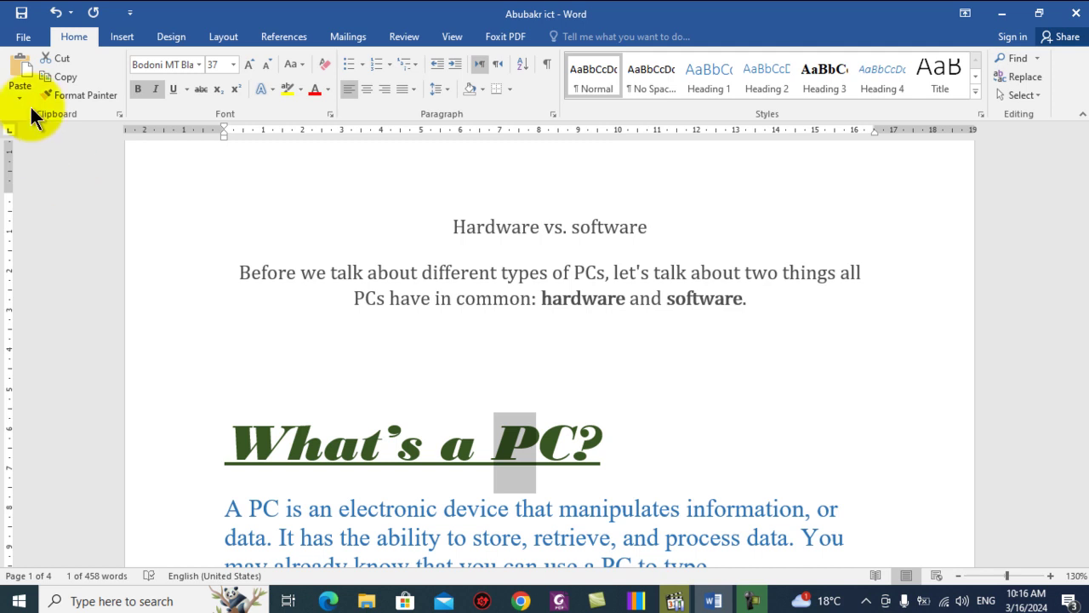
{"action": "left_click", "coordinate": [23, 36]}
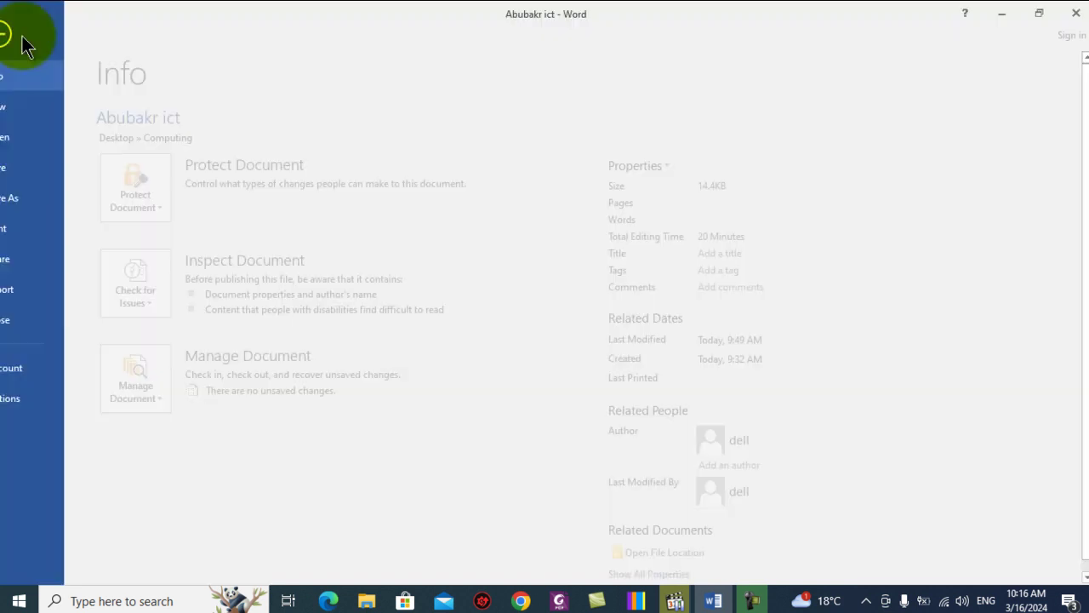
{"action": "left_click", "coordinate": [22, 38]}
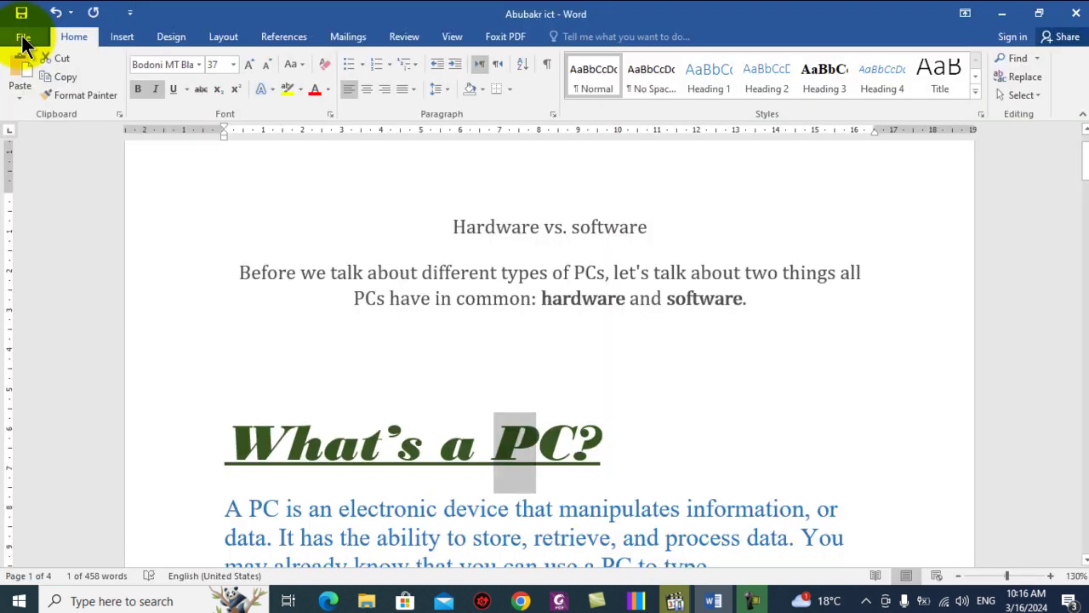
{"action": "left_click", "coordinate": [23, 38]}
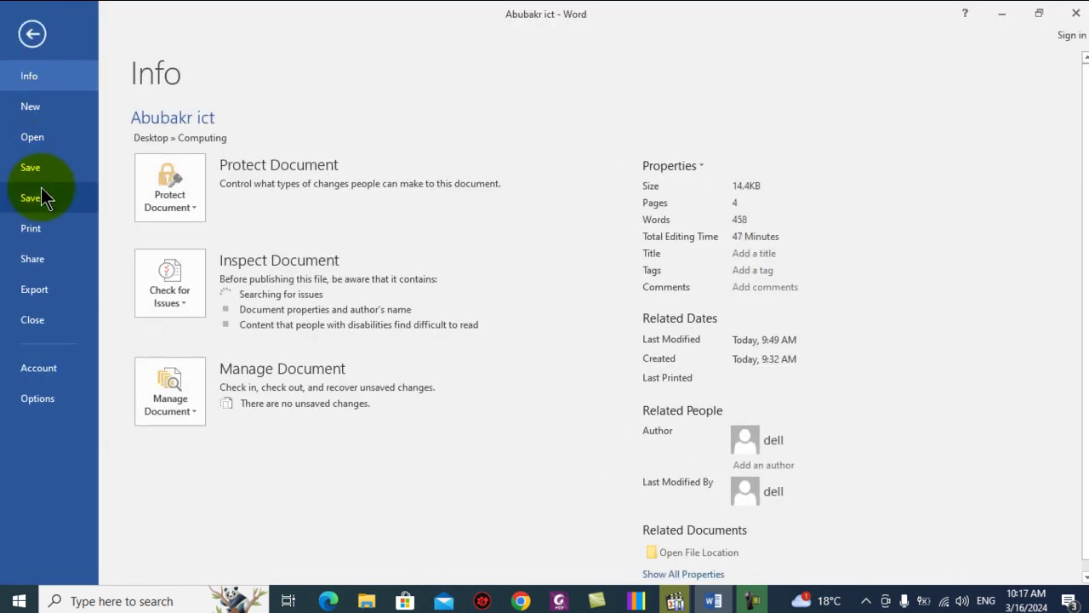
{"action": "left_click", "coordinate": [31, 168]}
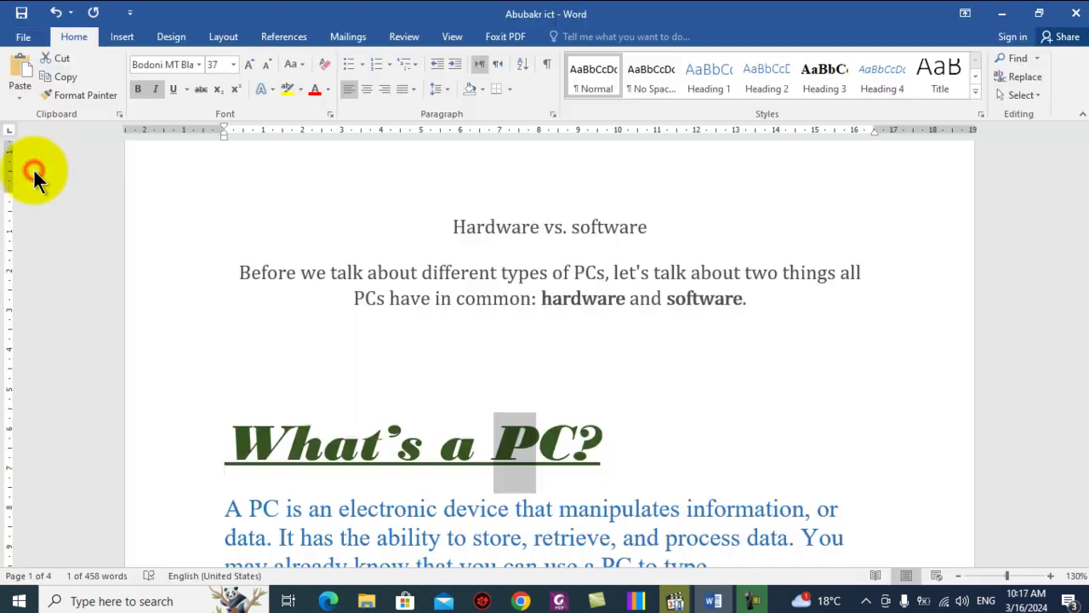
Clear the text selection and place the insertion point at the start of the document
{"action": "left_click", "coordinate": [540, 345]}
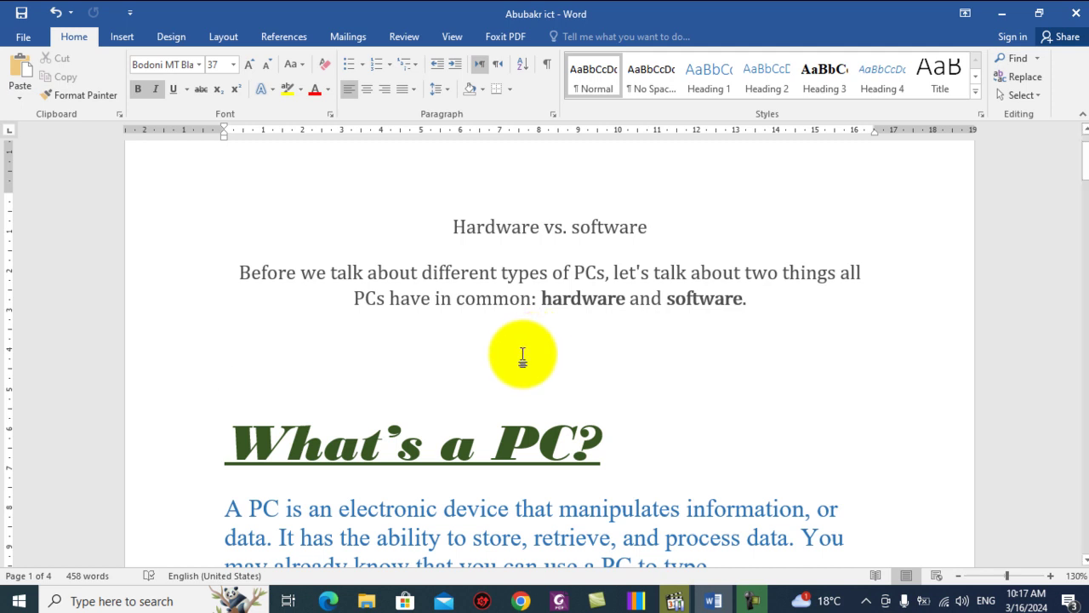
{"action": "key", "text": "ctrl+e"}
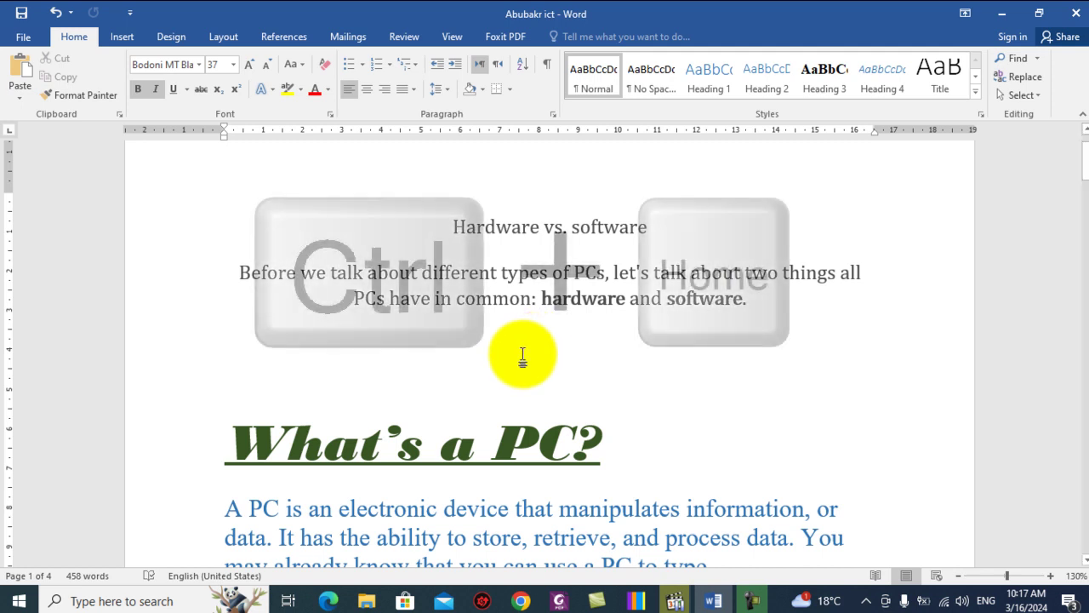
{"action": "key", "text": "ctrl+Home"}
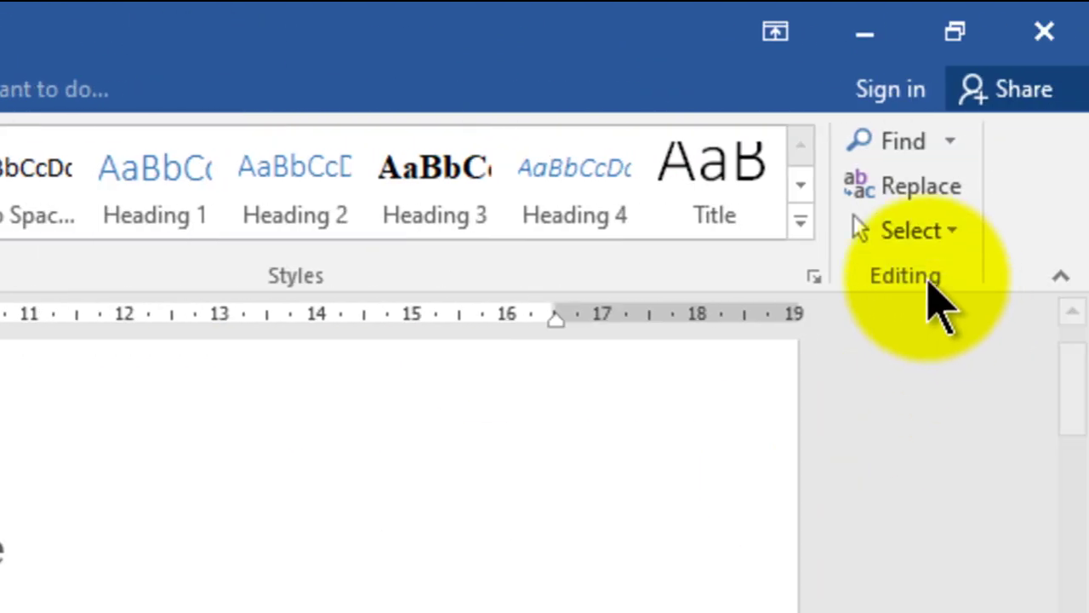
Open Find and Replace for replacing text and set the search text to "pc"
{"action": "left_click", "coordinate": [907, 189]}
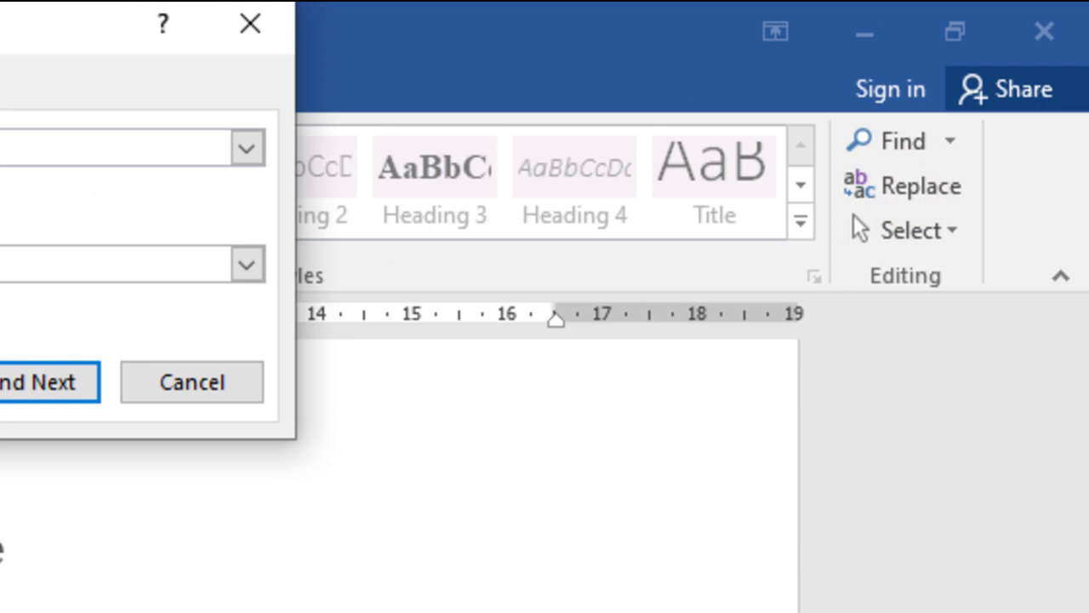
{"action": "left_click_drag", "start_coordinate": [403, 15], "coordinate": [318, 96]}
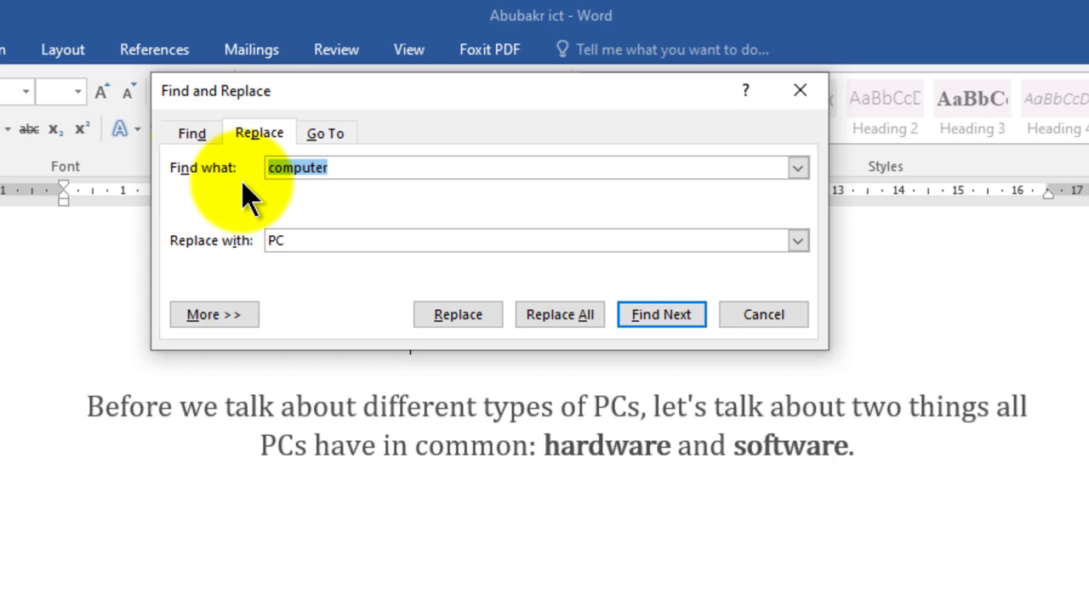
{"action": "left_click", "coordinate": [352, 168]}
{"action": "left_click_drag", "start_coordinate": [357, 167], "coordinate": [267, 167]}
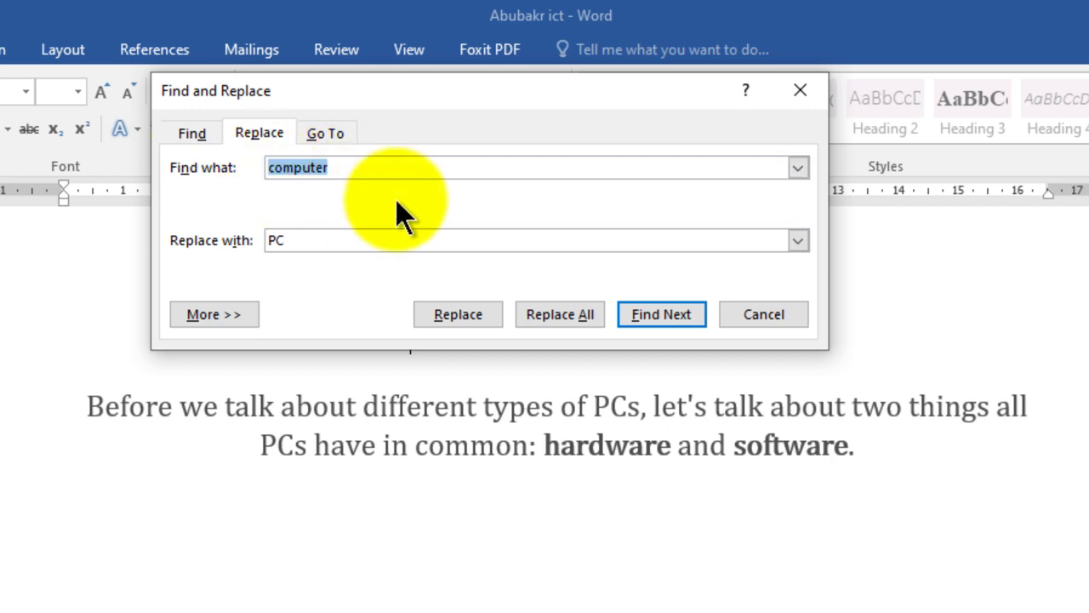
{"action": "type", "text": "PC"}
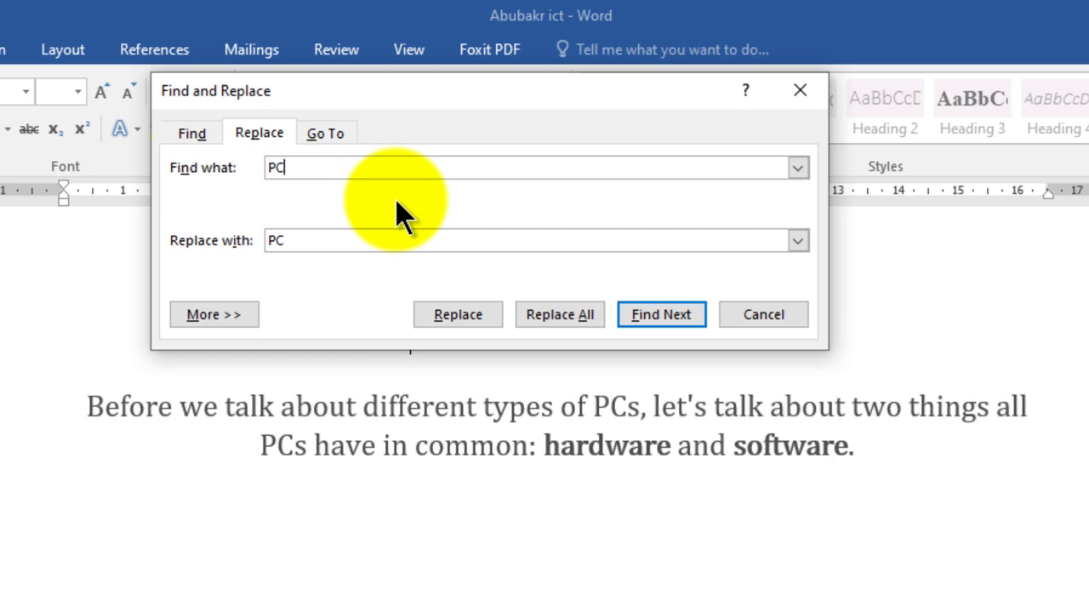
{"action": "key", "text": "BackSpace"}
{"action": "key", "text": "BackSpace"}
{"action": "type", "text": "pc"}
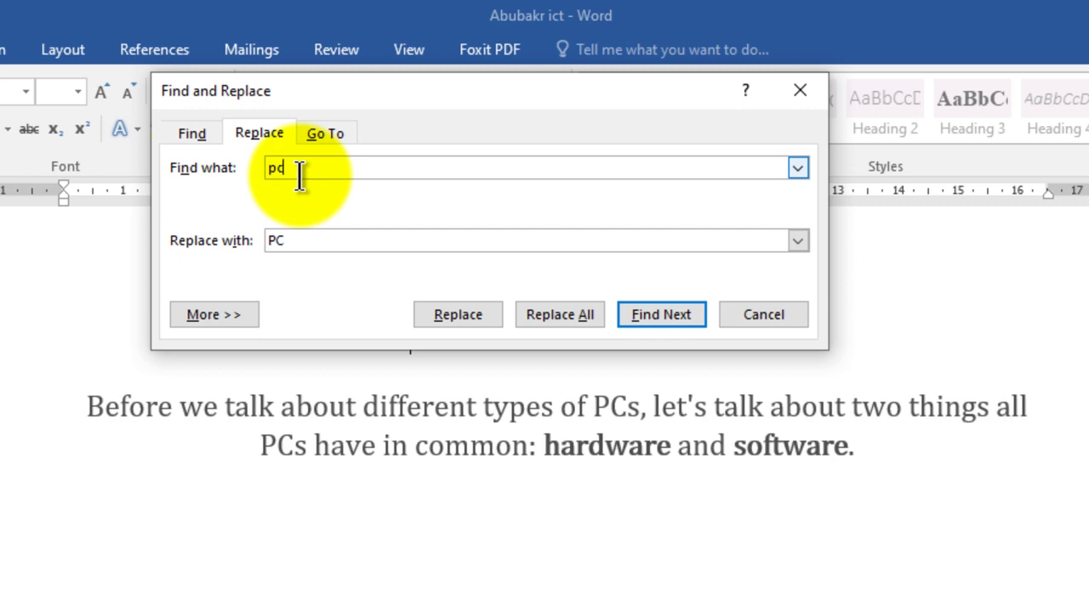
Set the replacement text to "machine" and replace only the first occurrence, in "different types of PCs"
{"action": "double_click", "coordinate": [306, 242]}
{"action": "type", "text": "m"}
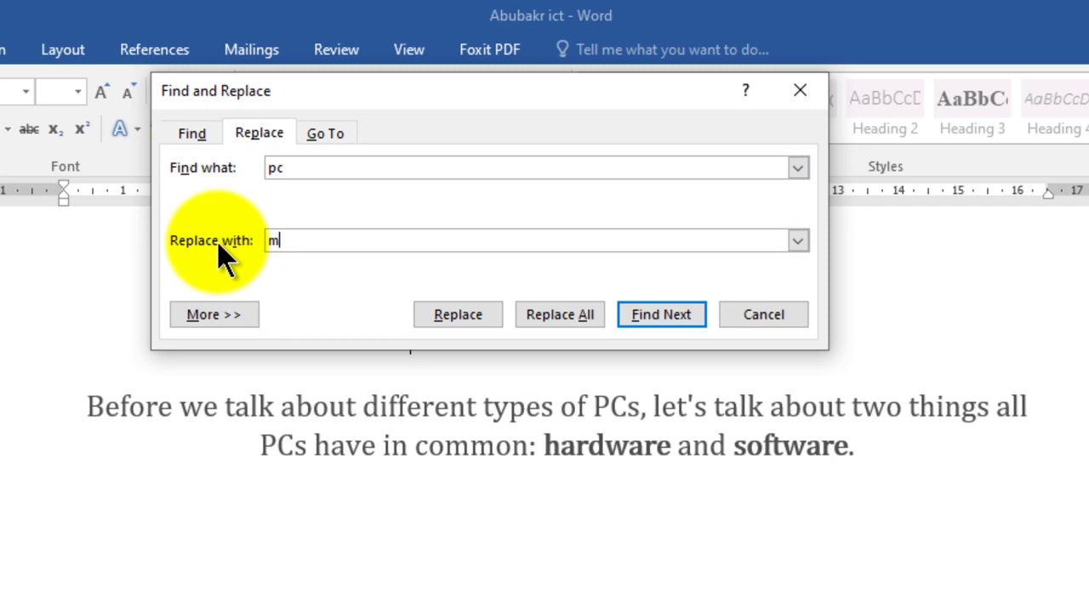
{"action": "type", "text": "achine"}
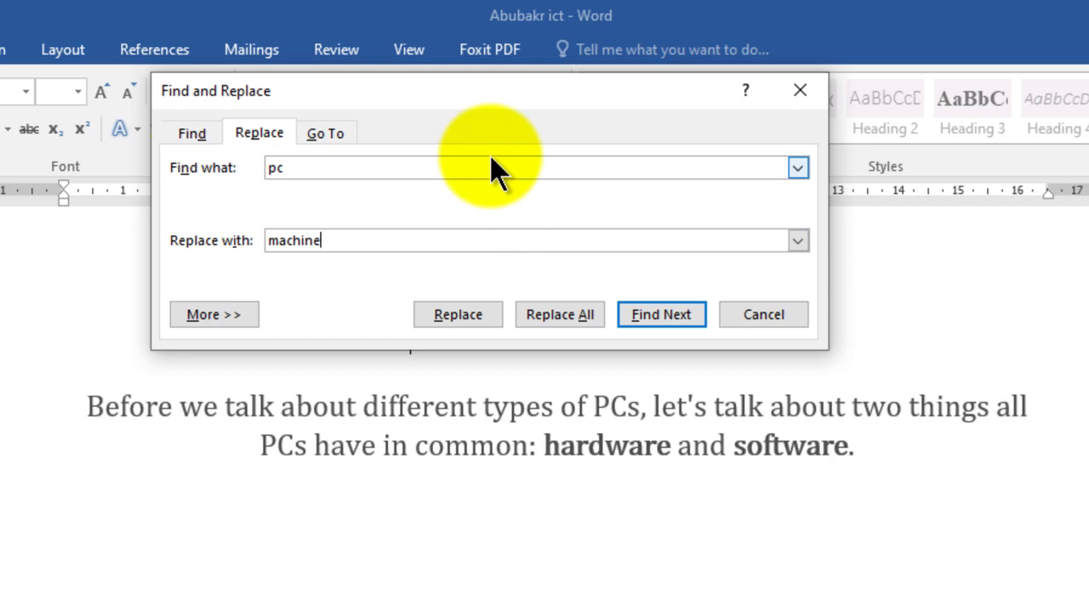
{"action": "left_click", "coordinate": [451, 315]}
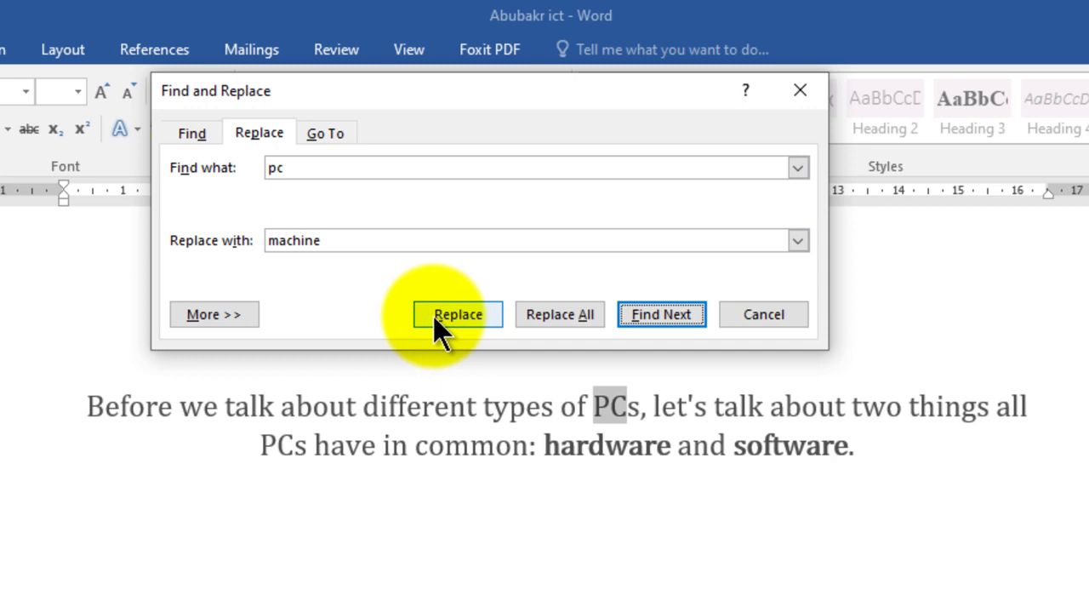
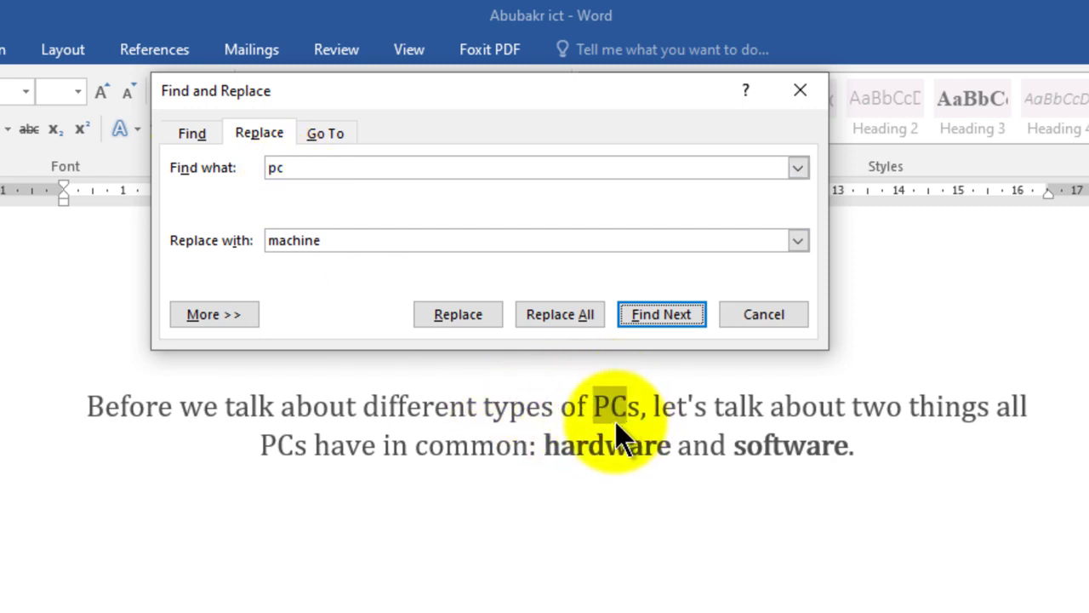
{"action": "left_click", "coordinate": [467, 313]}
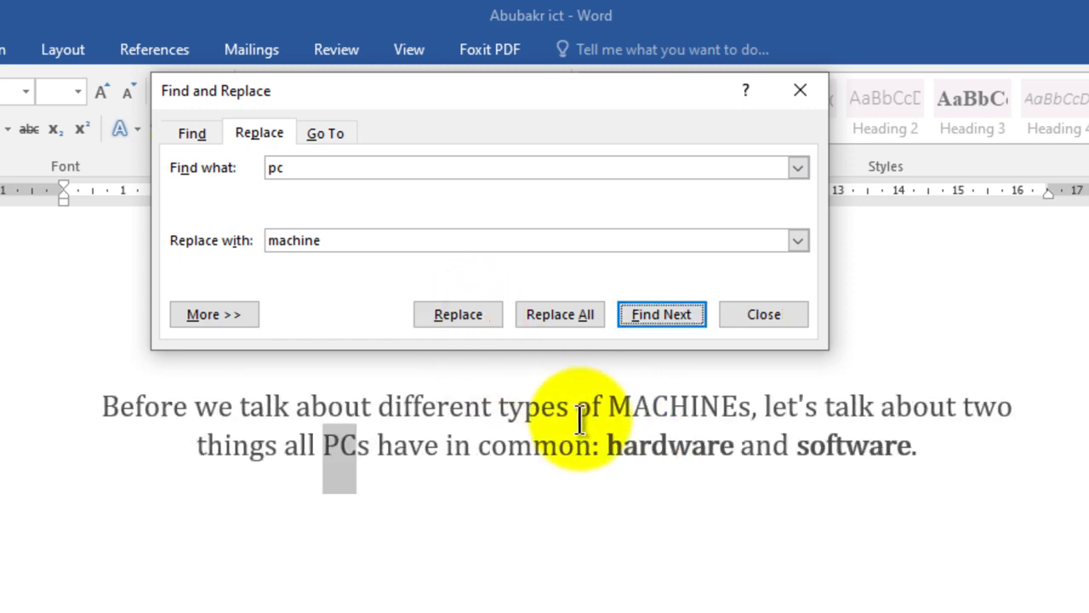
{"action": "left_click", "coordinate": [611, 408]}
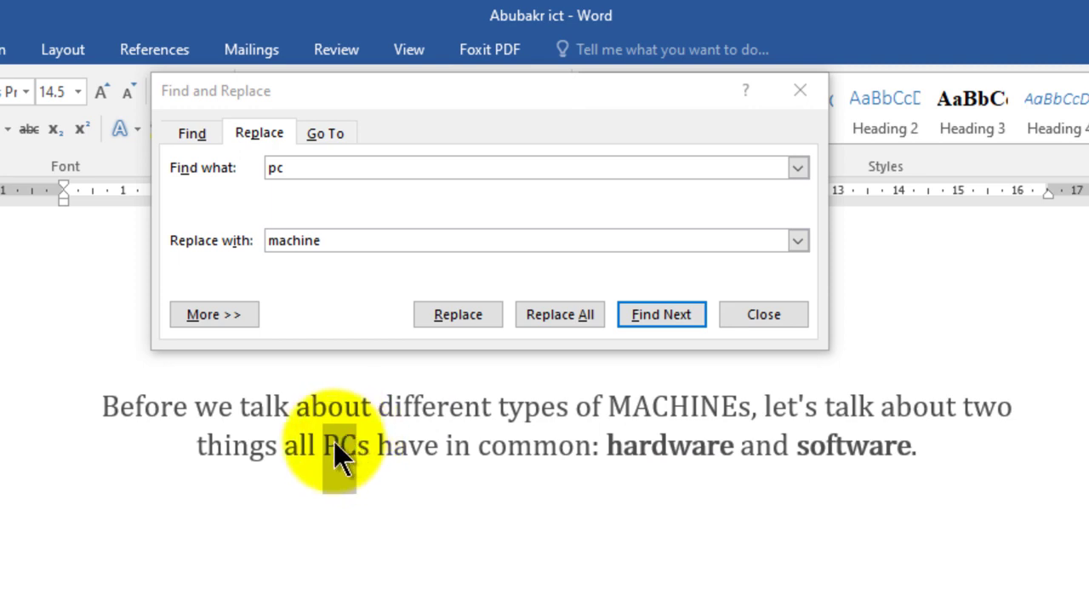
Skip "all PCs have in common", replace the match in the heading "What's a PC?", skip the following match, and close the dialog
{"action": "left_click", "coordinate": [651, 312]}
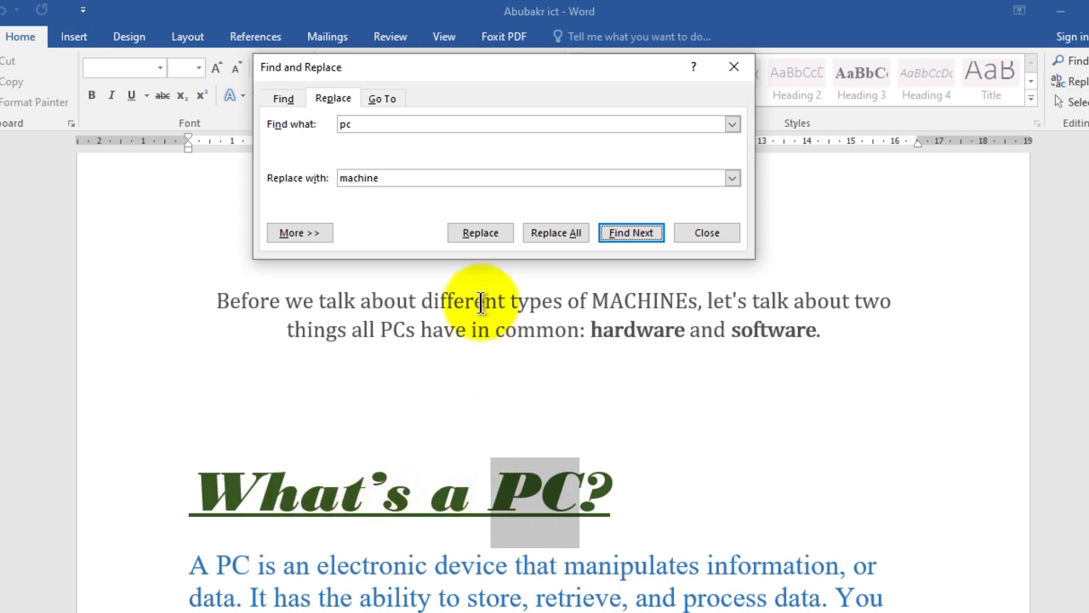
{"action": "left_click", "coordinate": [475, 234]}
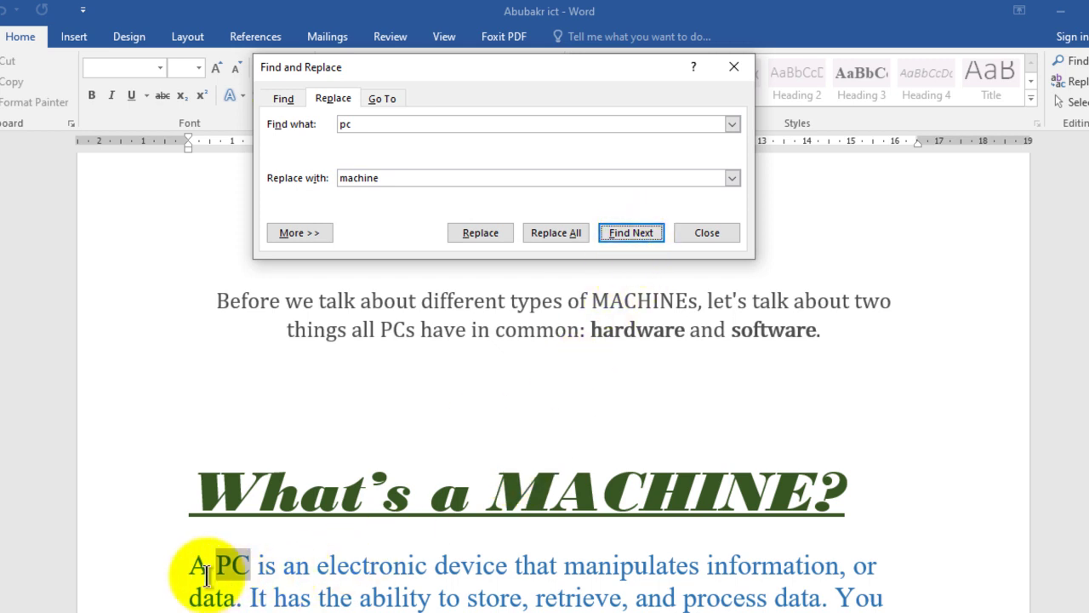
{"action": "left_click", "coordinate": [629, 232]}
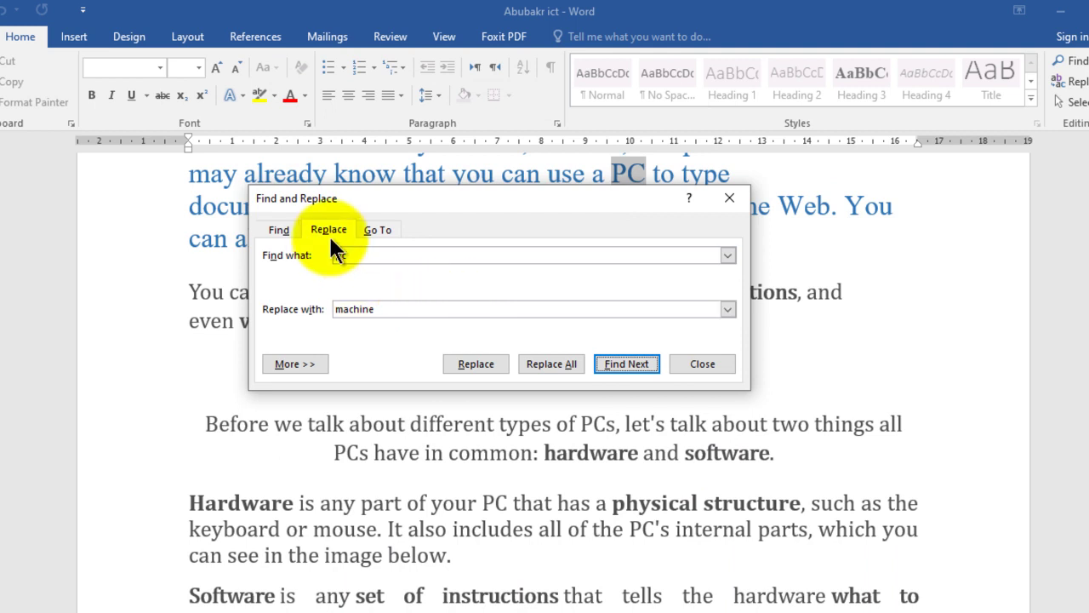
{"action": "left_click", "coordinate": [721, 367]}
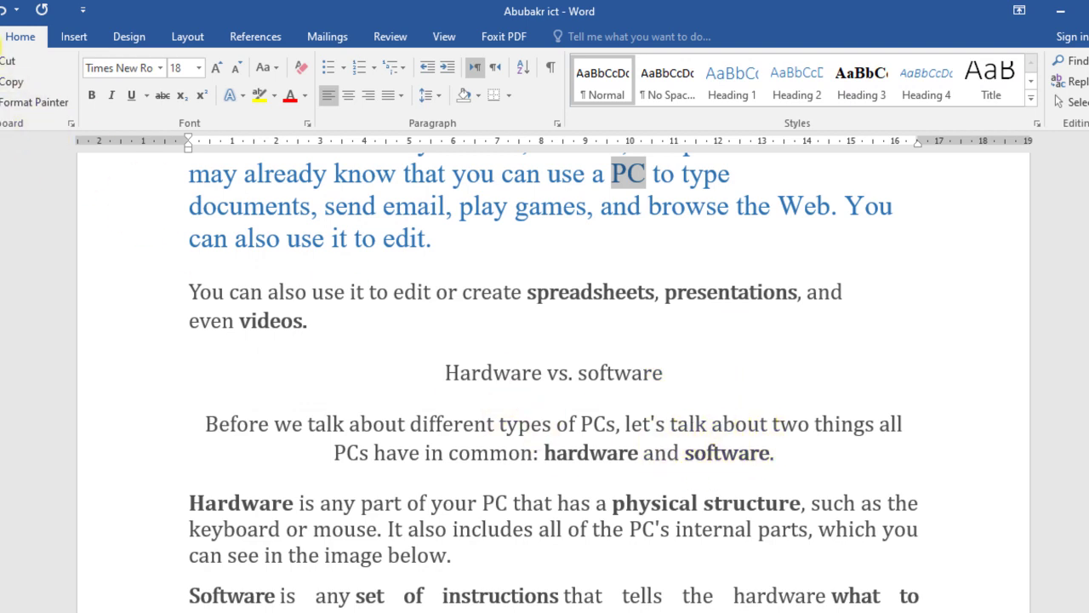
Save the changes to the document
{"action": "left_click", "coordinate": [2, 37]}
{"action": "left_click", "coordinate": [2, 207]}
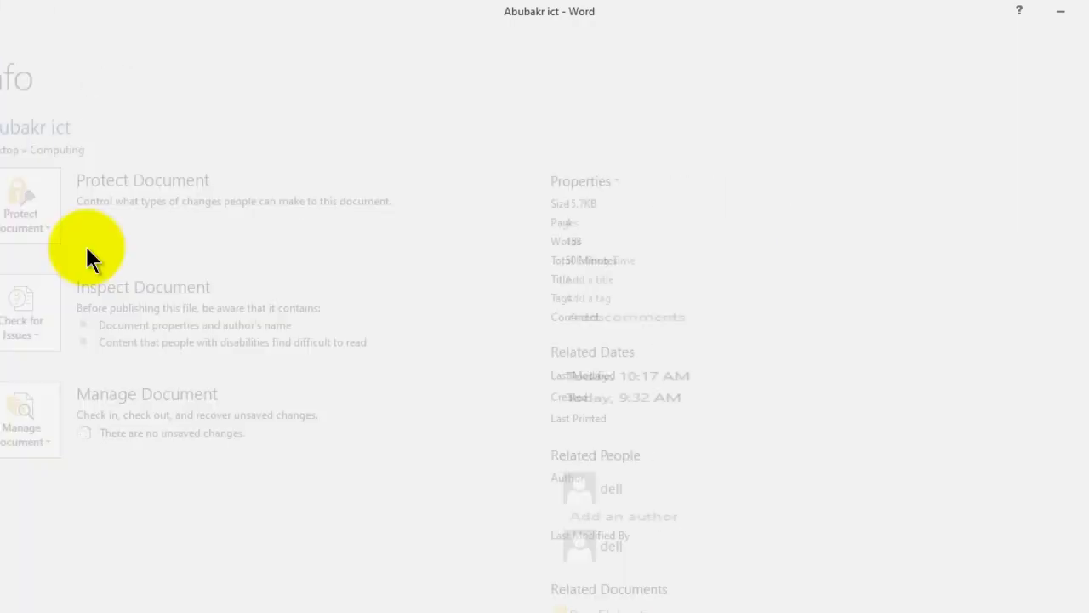